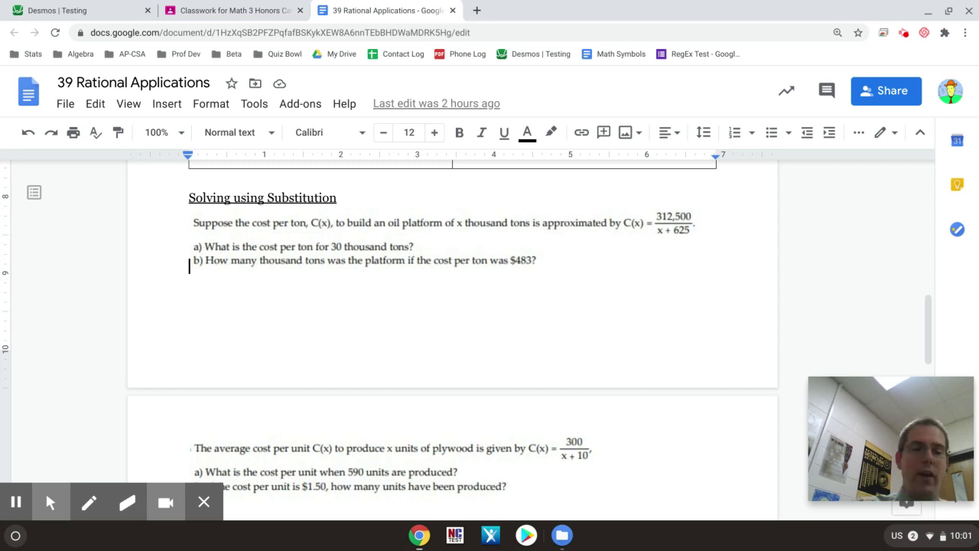
# Circle the C(x) = 312,500/(x + 625) formula with the green on-screen pen.
pyautogui.click(51, 502)
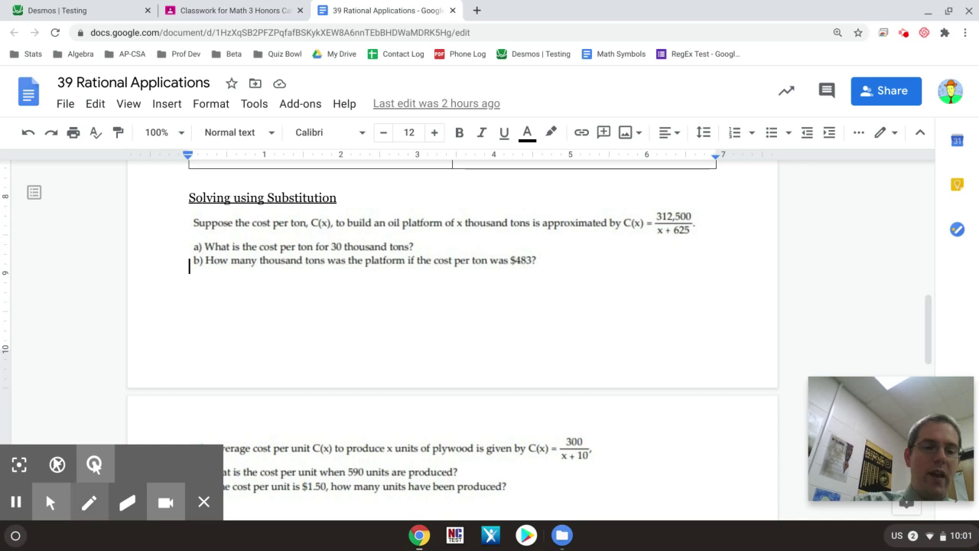
pyautogui.click(89, 502)
pyautogui.moveTo(632, 200)
pyautogui.mouseDown()
pyautogui.moveTo(621, 249)
pyautogui.moveTo(628, 200)
pyautogui.mouseUp()
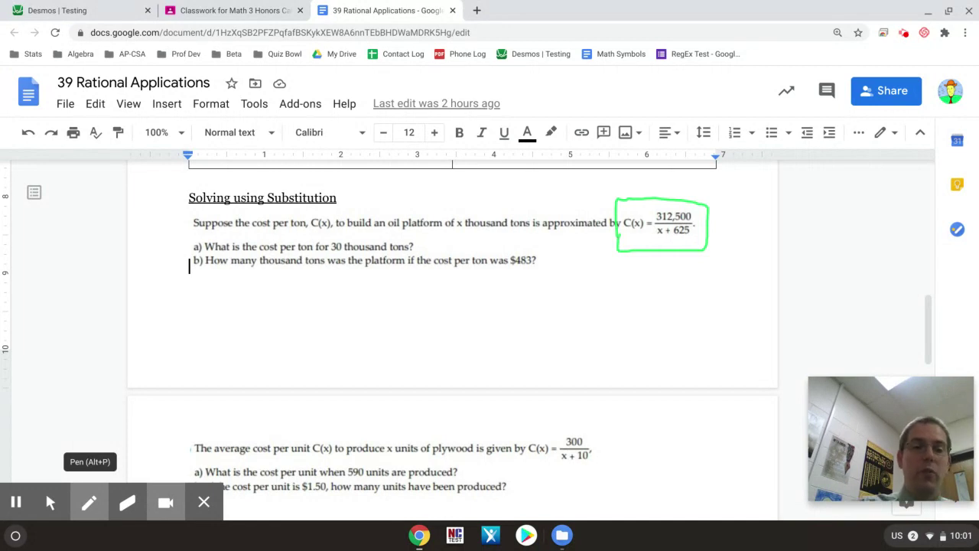
# Underline cost, x thousand tons and 30 thousand in green, labelling C and writing x = 30.
pyautogui.moveTo(249, 230); pyautogui.dragTo(335, 235)
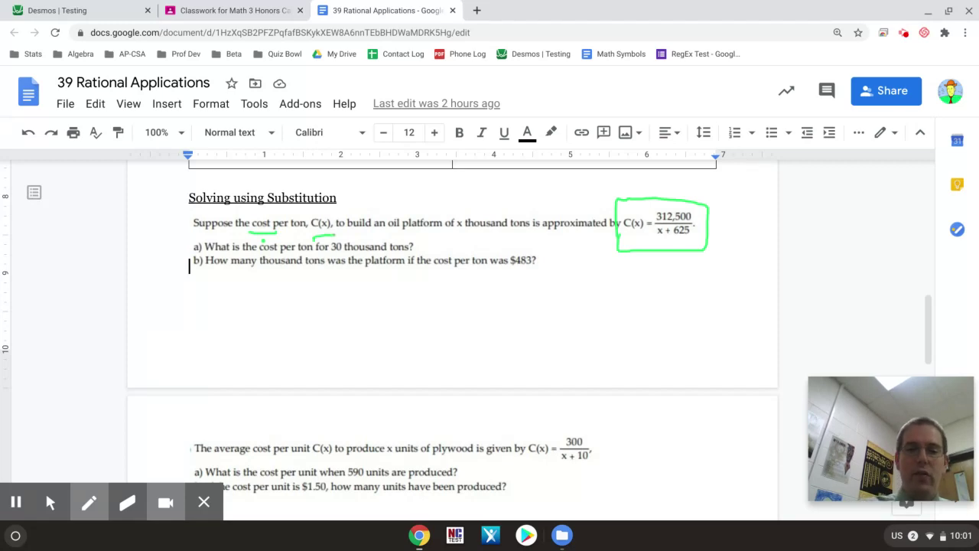
pyautogui.moveTo(456, 233); pyautogui.dragTo(534, 228)
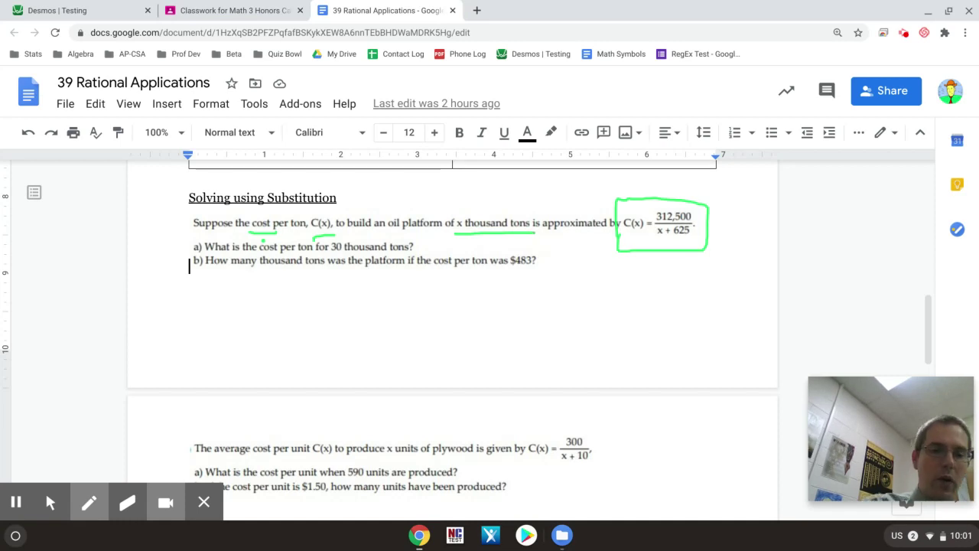
pyautogui.moveTo(251, 256); pyautogui.dragTo(277, 253)
pyautogui.moveTo(156, 228)
pyautogui.mouseDown()
pyautogui.moveTo(146, 241)
pyautogui.moveTo(162, 246)
pyautogui.mouseUp()
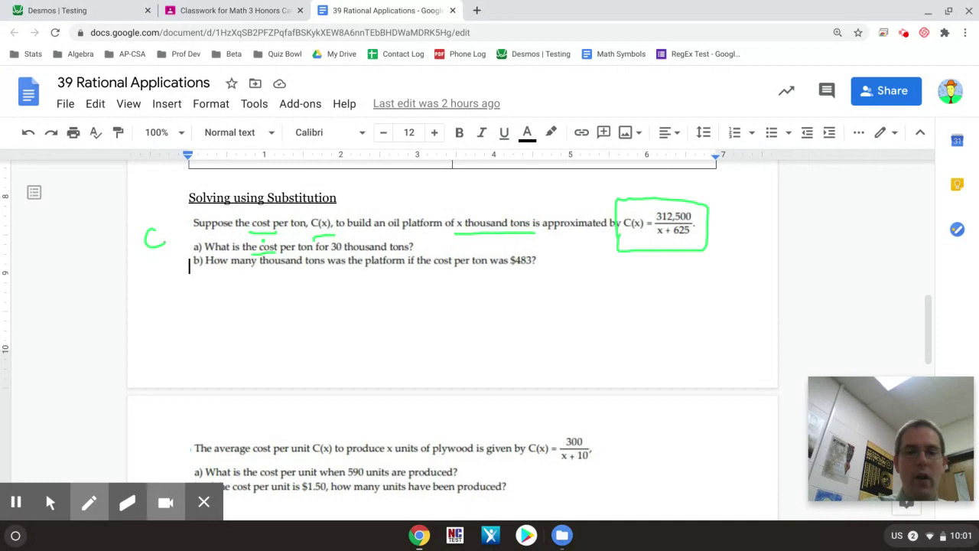
pyautogui.moveTo(331, 251)
pyautogui.mouseDown()
pyautogui.moveTo(436, 251)
pyautogui.moveTo(427, 252)
pyautogui.moveTo(461, 239)
pyautogui.mouseUp()
pyautogui.moveTo(453, 243)
pyautogui.mouseDown()
pyautogui.moveTo(482, 240)
pyautogui.moveTo(472, 251)
pyautogui.moveTo(498, 251)
pyautogui.moveTo(498, 242)
pyautogui.moveTo(585, 259)
pyautogui.moveTo(647, 241)
pyautogui.mouseUp()
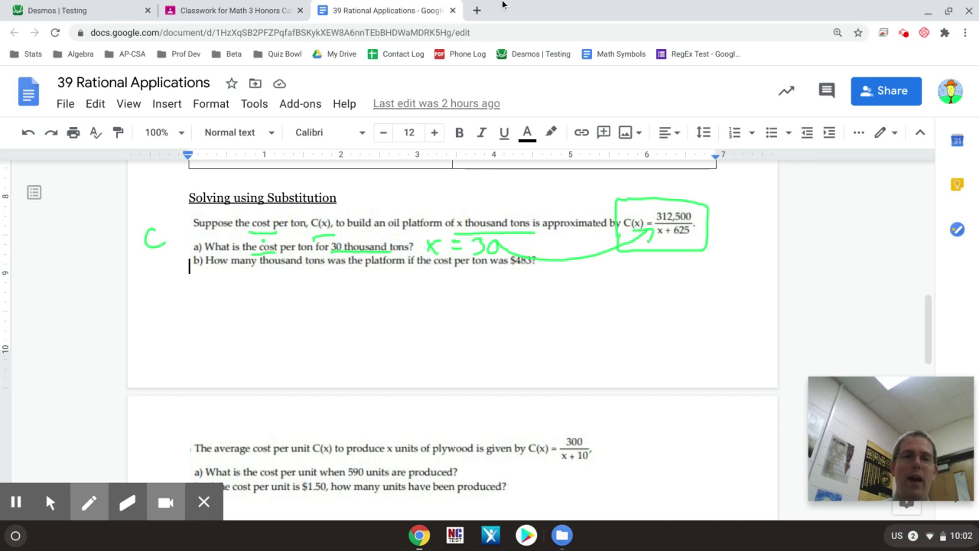
# Define c(x) = 312500/(x+625) in Desmos and enter c(30) on the next line.
pyautogui.click(105, 7)
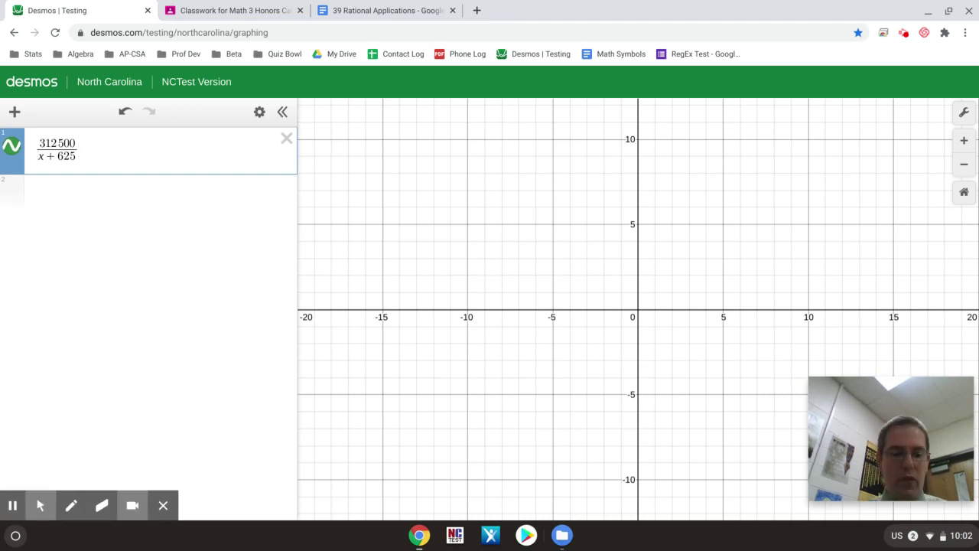
pyautogui.press('Delete')
pyautogui.write('30')
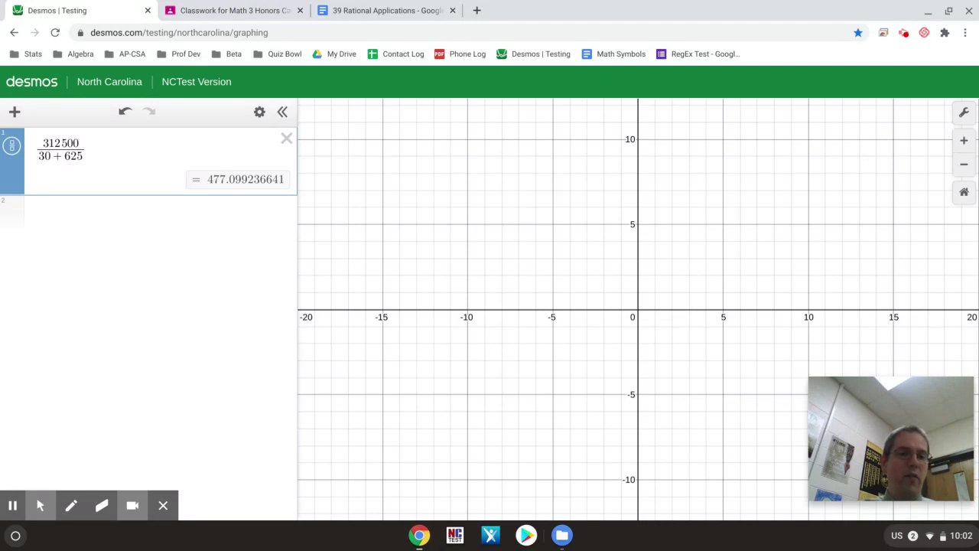
pyautogui.press('BackSpace')
pyautogui.press('BackSpace')
pyautogui.write('x')
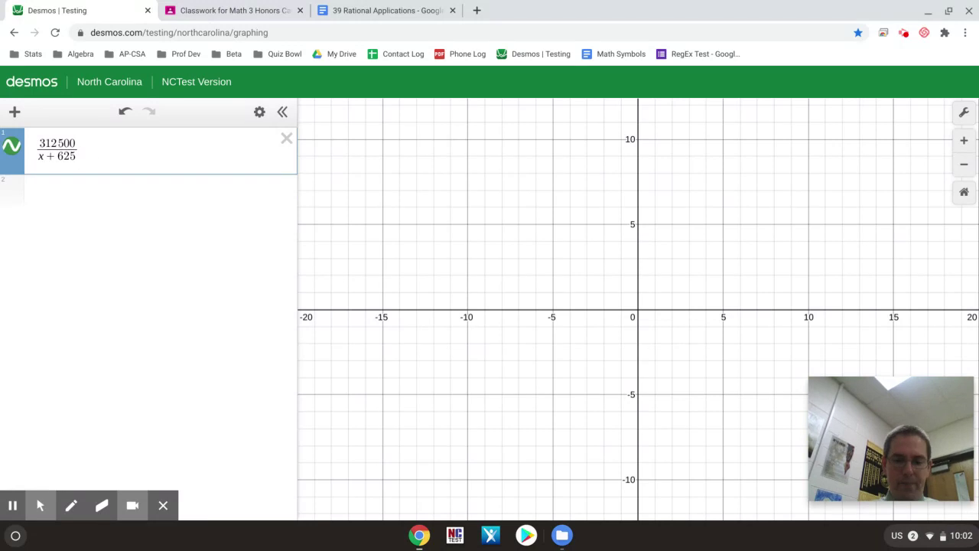
pyautogui.press('Home')
pyautogui.write('c(x)')
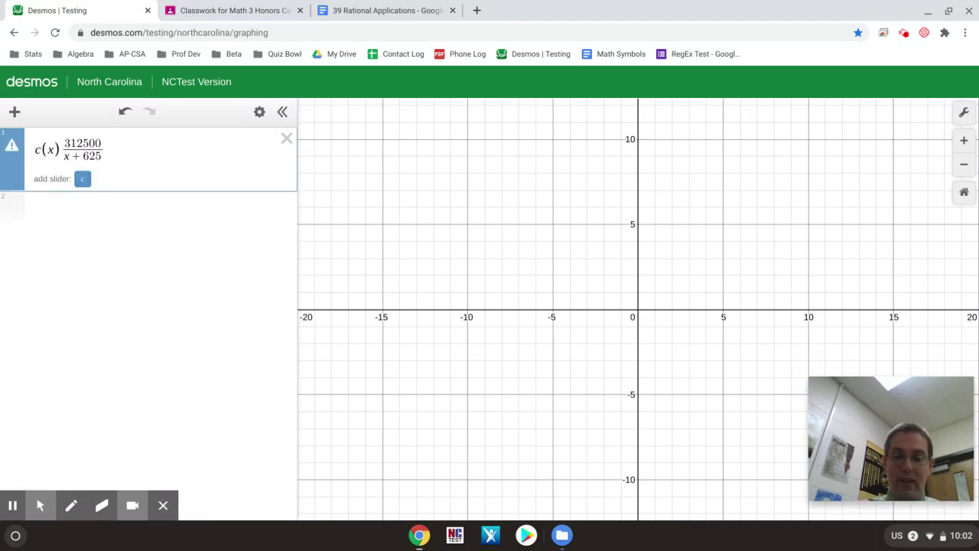
pyautogui.write('=')
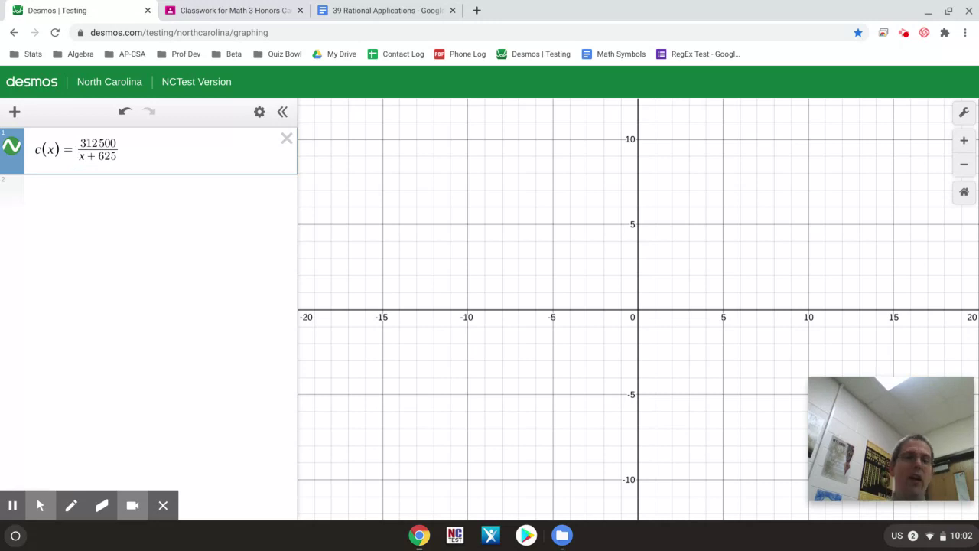
pyautogui.press('Return')
pyautogui.write('c')
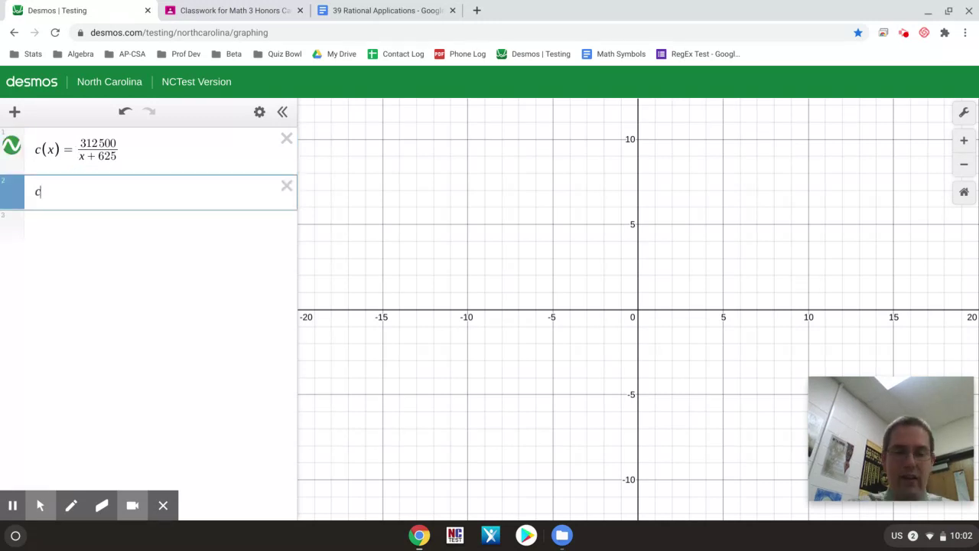
pyautogui.write('(')
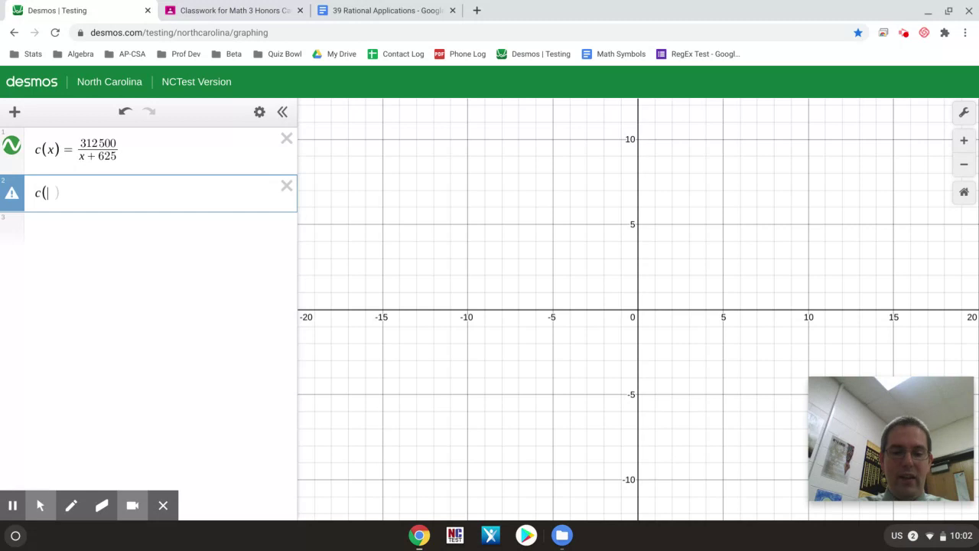
pyautogui.write('30)')
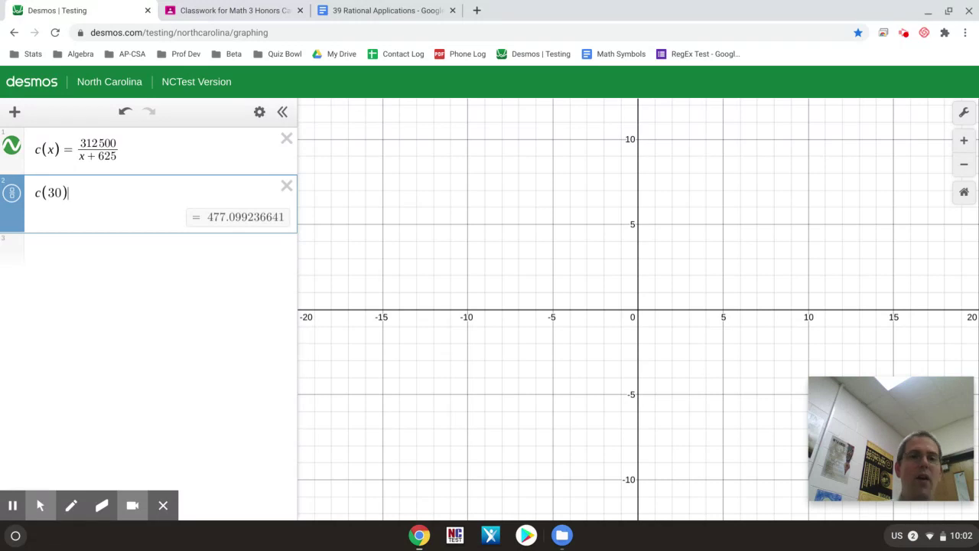
# Switch the pen to magenta and underline many, thousand tons (labelled X) and cost in part b).
pyautogui.click(333, 9)
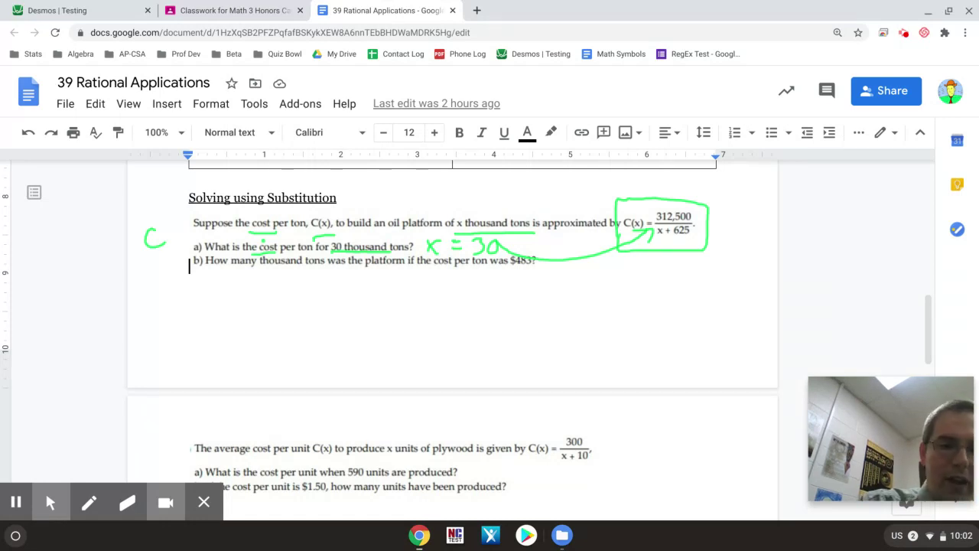
pyautogui.click(89, 502)
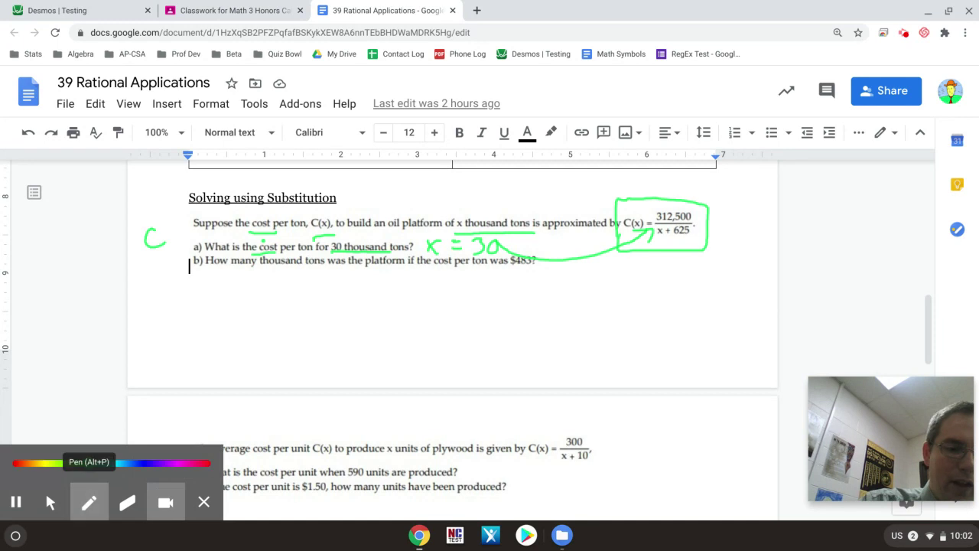
pyautogui.click(179, 463)
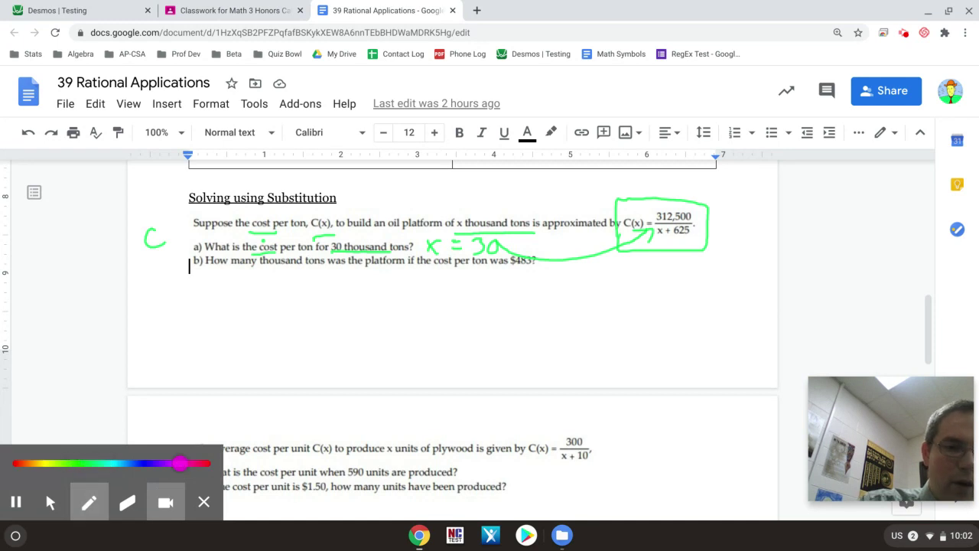
pyautogui.moveTo(235, 274); pyautogui.dragTo(319, 274)
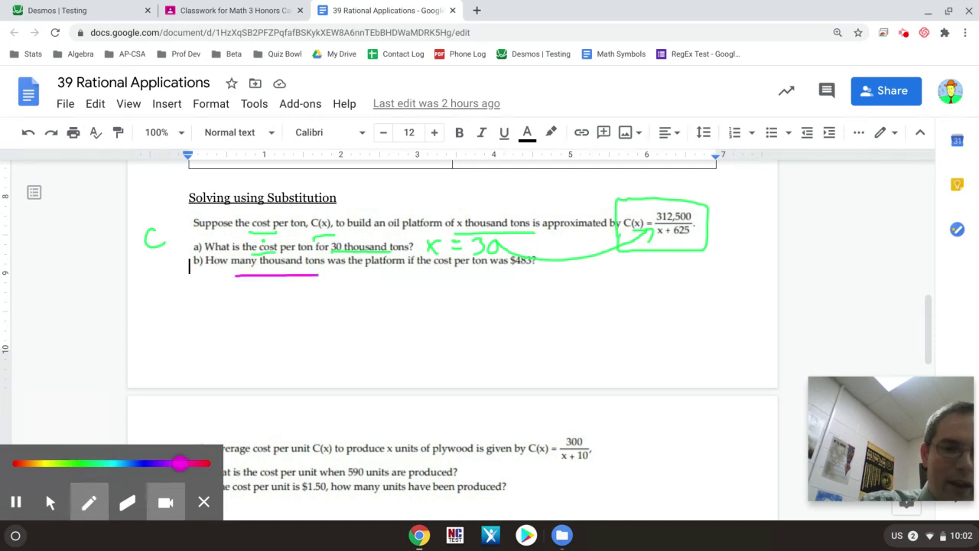
pyautogui.moveTo(141, 274)
pyautogui.mouseDown()
pyautogui.moveTo(155, 291)
pyautogui.moveTo(142, 292)
pyautogui.mouseUp()
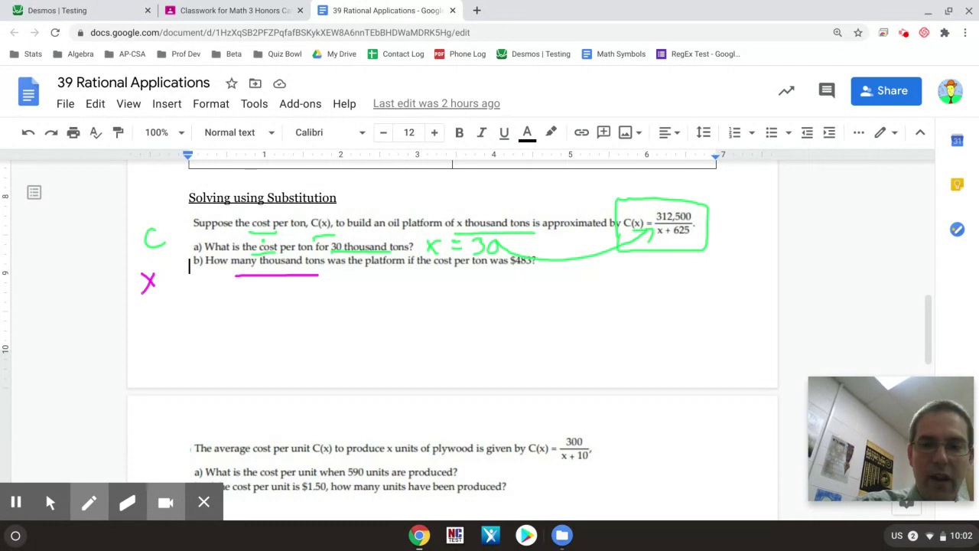
pyautogui.moveTo(430, 269); pyautogui.dragTo(534, 269)
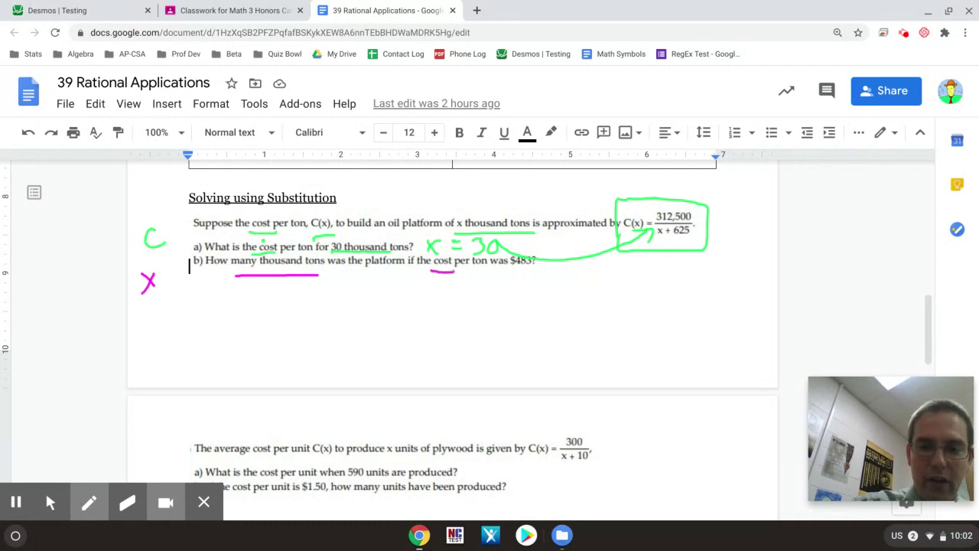
# Write a circled C = 483 below part b) with an arrow to the formula.
pyautogui.moveTo(467, 283)
pyautogui.mouseDown()
pyautogui.moveTo(446, 295)
pyautogui.moveTo(467, 306)
pyautogui.moveTo(494, 298)
pyautogui.mouseUp()
pyautogui.click(469, 293)
pyautogui.moveTo(465, 304); pyautogui.dragTo(494, 304)
pyautogui.moveTo(501, 292); pyautogui.dragTo(511, 311)
pyautogui.moveTo(521, 294); pyautogui.dragTo(526, 313)
pyautogui.moveTo(521, 293)
pyautogui.mouseDown()
pyautogui.moveTo(531, 292)
pyautogui.moveTo(536, 313)
pyautogui.mouseUp()
pyautogui.moveTo(543, 291)
pyautogui.mouseDown()
pyautogui.moveTo(545, 311)
pyautogui.moveTo(647, 208)
pyautogui.mouseUp()
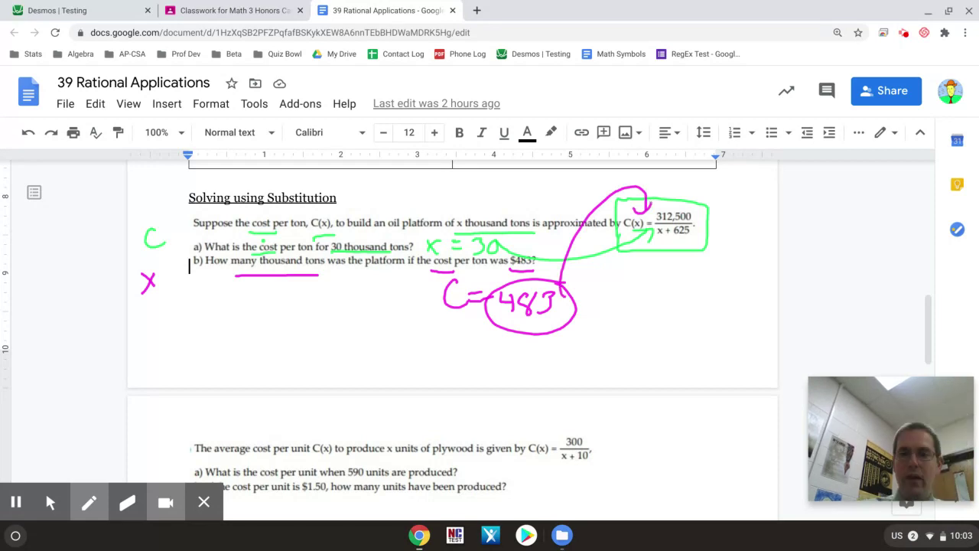
# Write 483 = 312 500 with a fraction bar under the numerator in magenta.
pyautogui.moveTo(648, 300); pyautogui.dragTo(658, 325)
pyautogui.moveTo(686, 304); pyautogui.dragTo(683, 306)
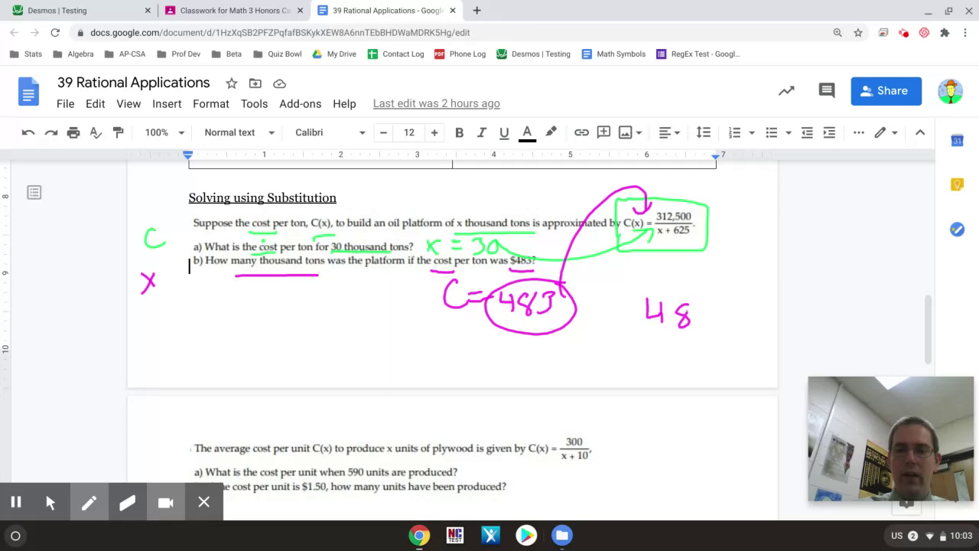
pyautogui.moveTo(703, 304); pyautogui.dragTo(703, 325)
pyautogui.moveTo(733, 323); pyautogui.dragTo(756, 335)
pyautogui.moveTo(785, 303); pyautogui.dragTo(788, 321)
pyautogui.moveTo(810, 304); pyautogui.dragTo(832, 320)
pyautogui.moveTo(849, 301); pyautogui.dragTo(912, 315)
# Add the denominator x + 625, put 483 over 1, and mark an X for cross-multiplying.
pyautogui.moveTo(786, 335); pyautogui.dragTo(918, 329)
pyautogui.moveTo(802, 350); pyautogui.dragTo(817, 369)
pyautogui.moveTo(838, 346); pyautogui.dragTo(878, 359)
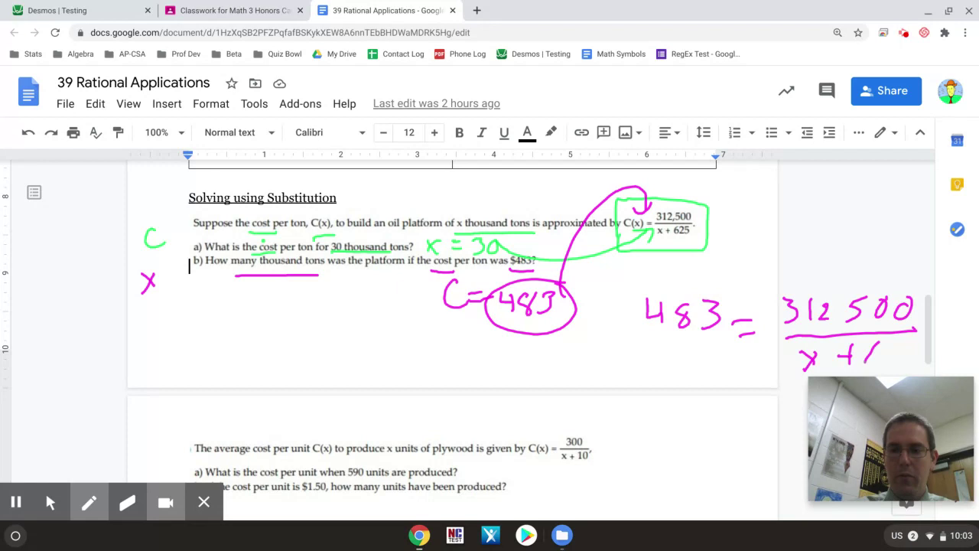
pyautogui.moveTo(867, 360); pyautogui.dragTo(872, 356)
pyautogui.moveTo(890, 350); pyautogui.dragTo(904, 366)
pyautogui.moveTo(920, 346); pyautogui.dragTo(907, 366)
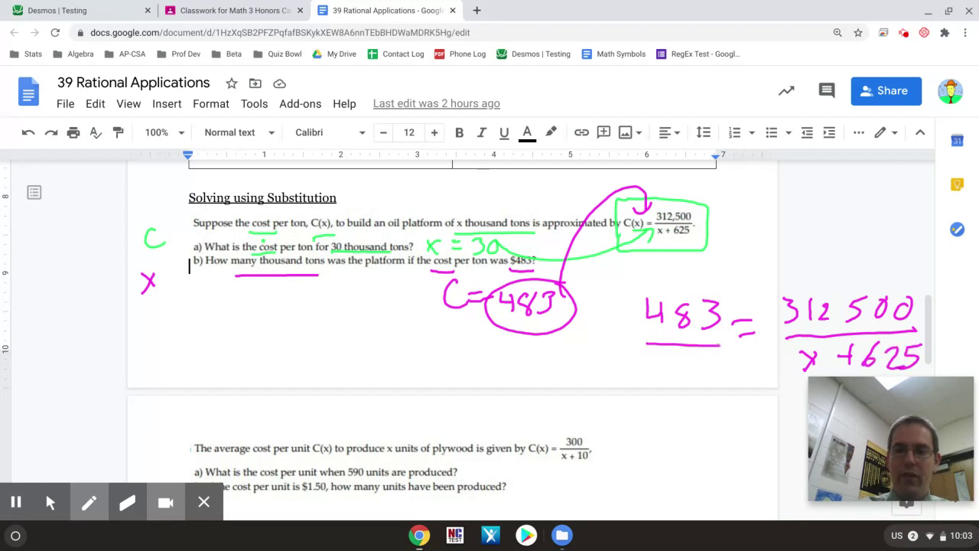
pyautogui.moveTo(647, 344)
pyautogui.mouseDown()
pyautogui.moveTo(719, 345)
pyautogui.moveTo(689, 376)
pyautogui.mouseUp()
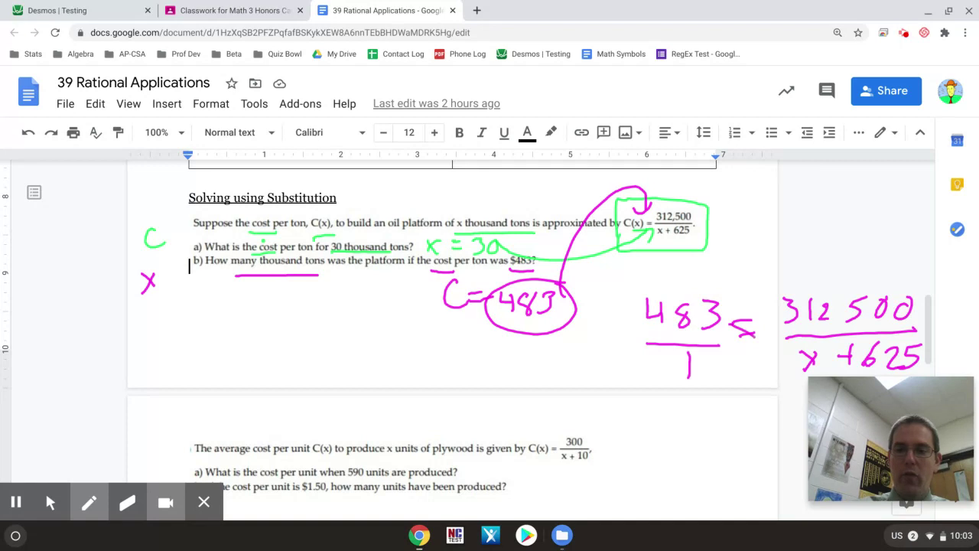
pyautogui.moveTo(733, 323); pyautogui.dragTo(782, 356)
pyautogui.moveTo(769, 324); pyautogui.dragTo(729, 362)
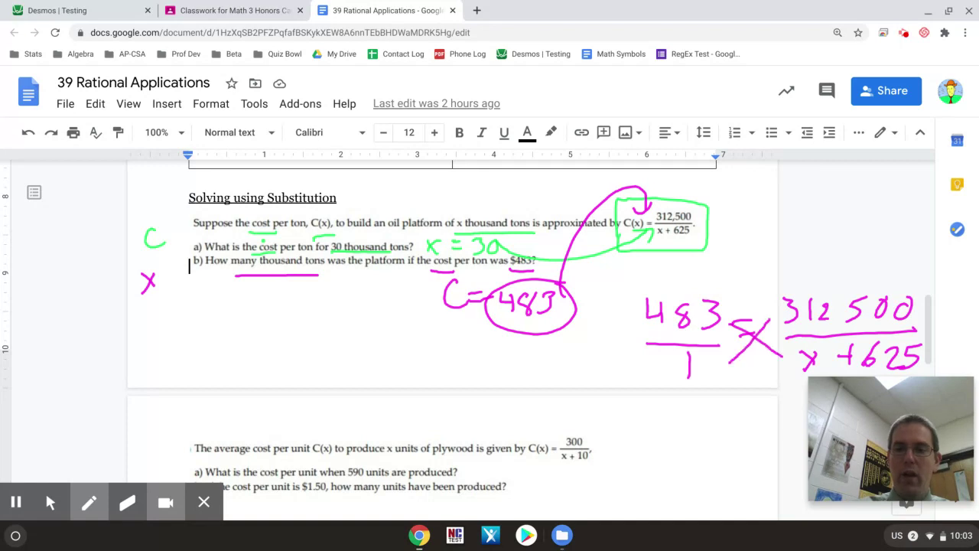
# Rewrite the second Desmos line from c(30) to c(x) = 383 after checking the worksheet.
pyautogui.click(107, 12)
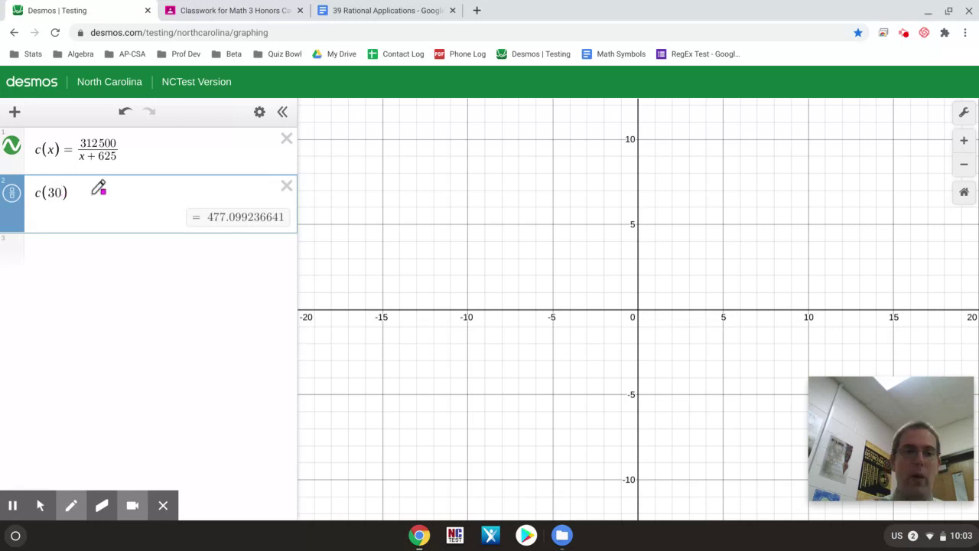
pyautogui.press('BackSpace')
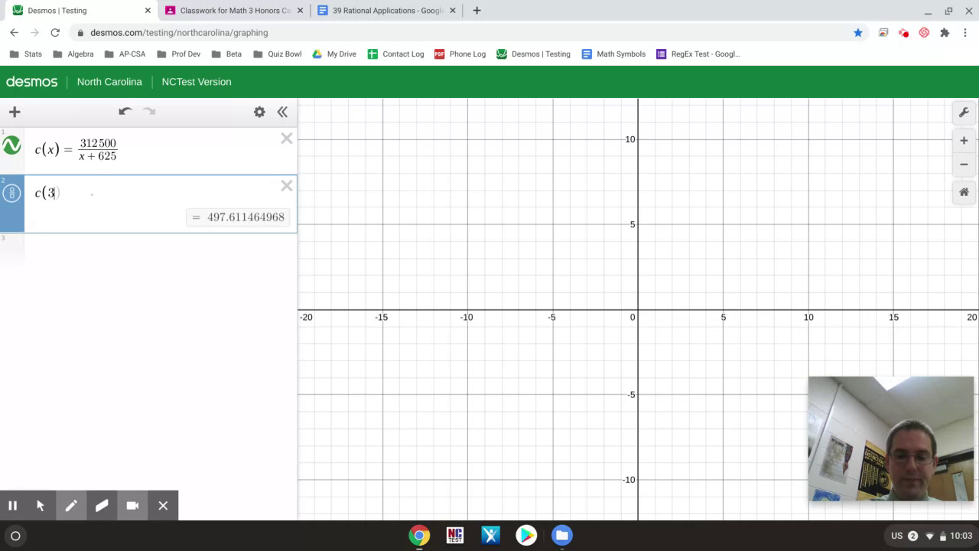
pyautogui.press('BackSpace')
pyautogui.write('x) ')
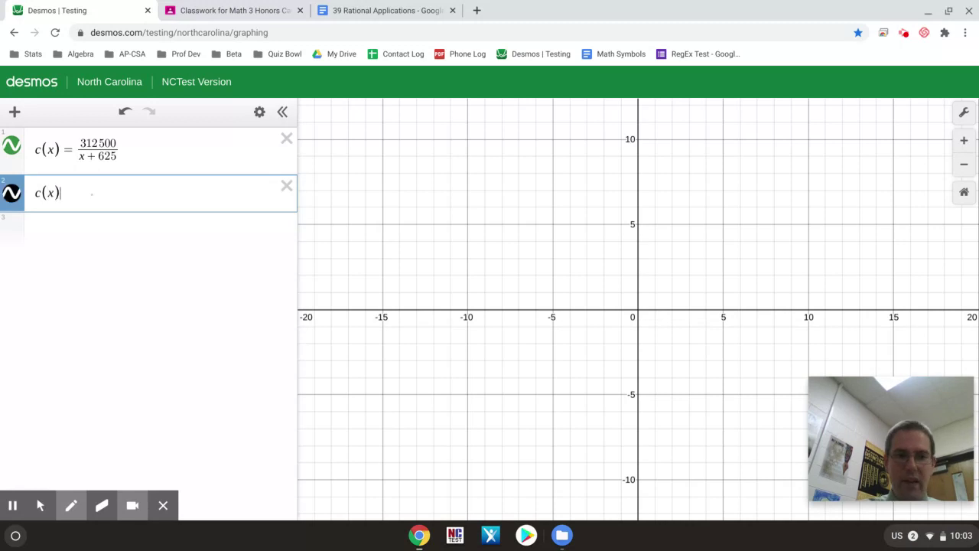
pyautogui.write('=')
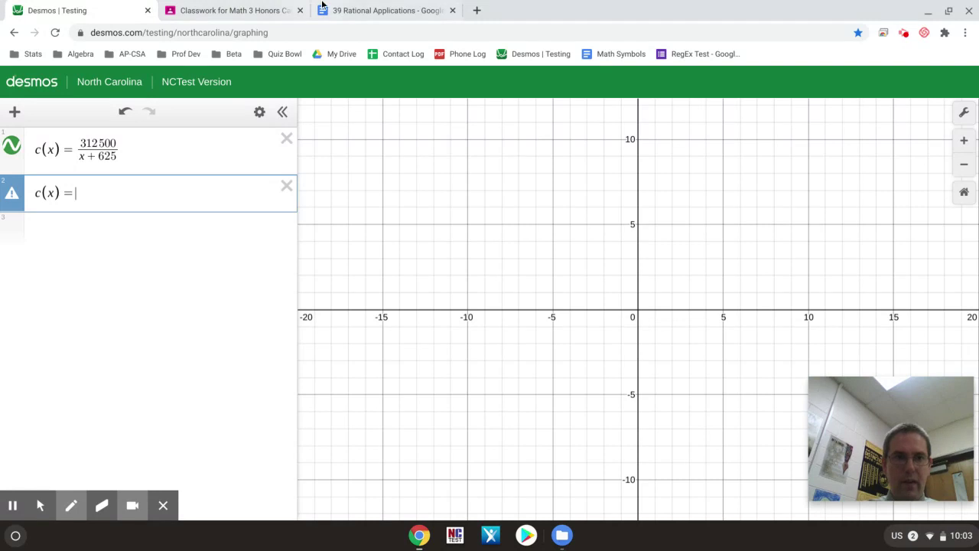
pyautogui.click(268, 9)
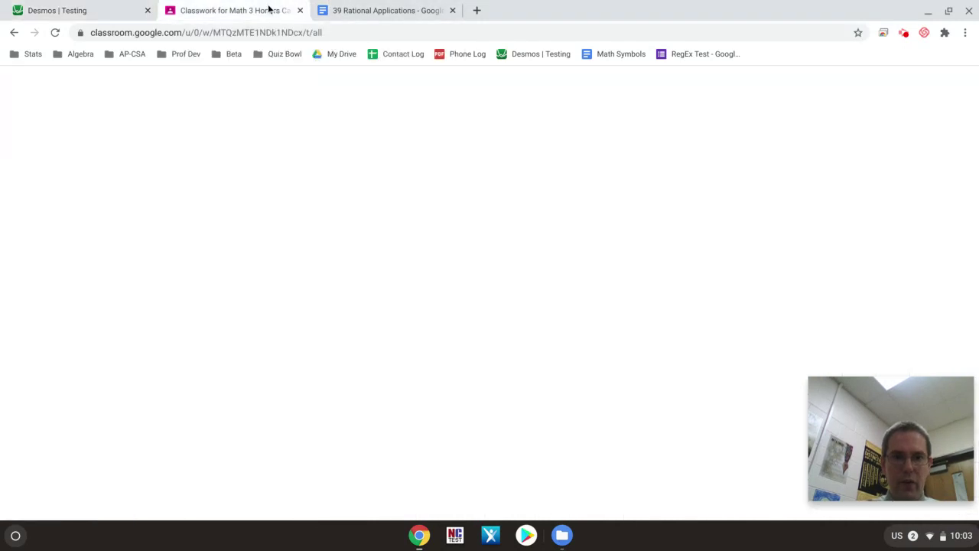
pyautogui.click(339, 9)
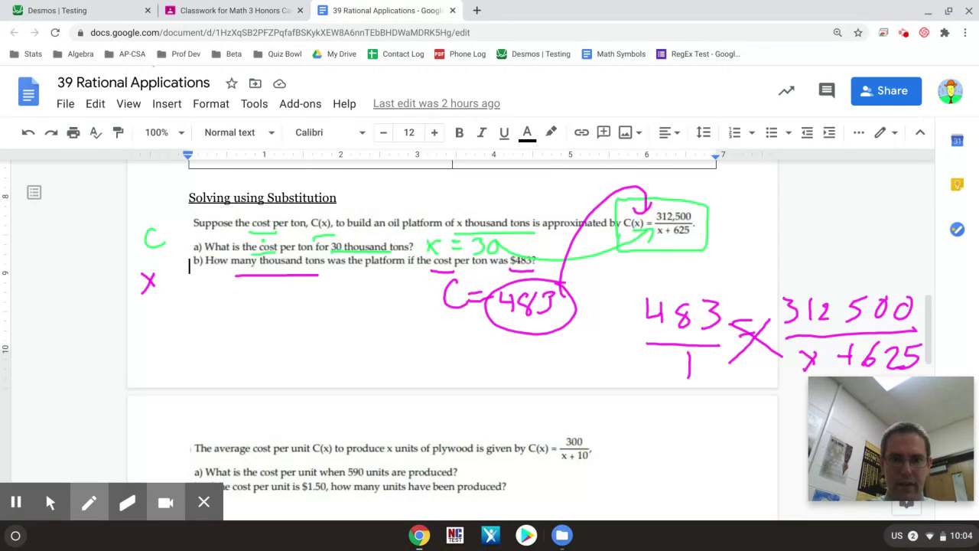
pyautogui.click(42, 8)
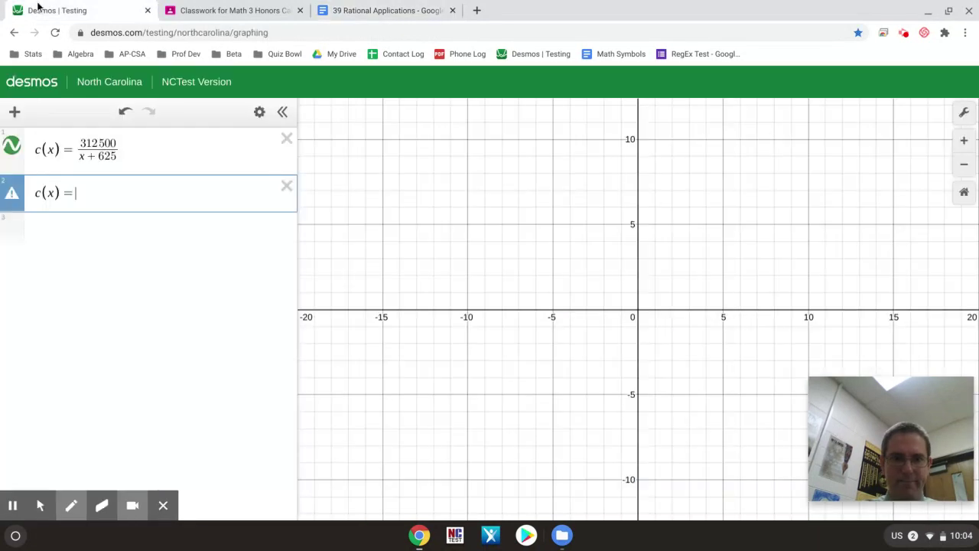
pyautogui.write('3')
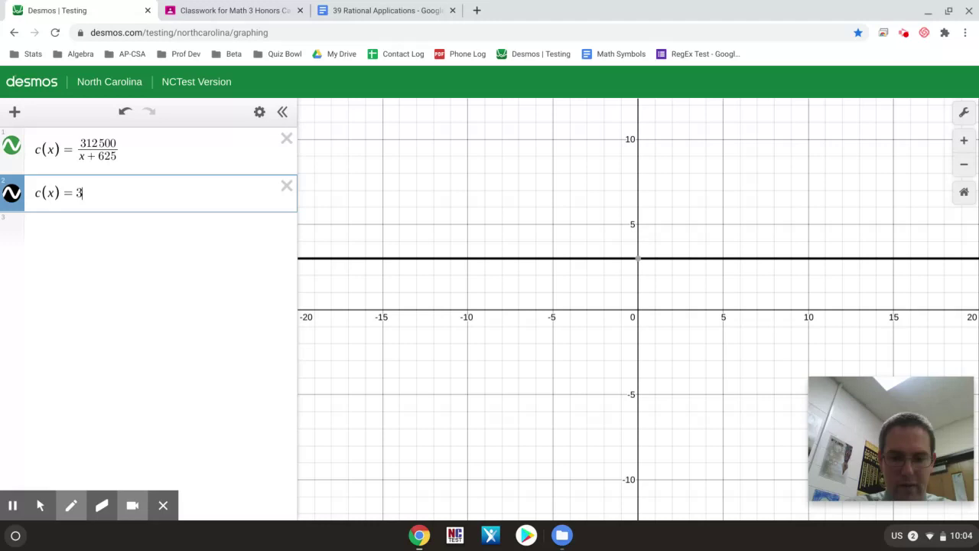
pyautogui.write('83')
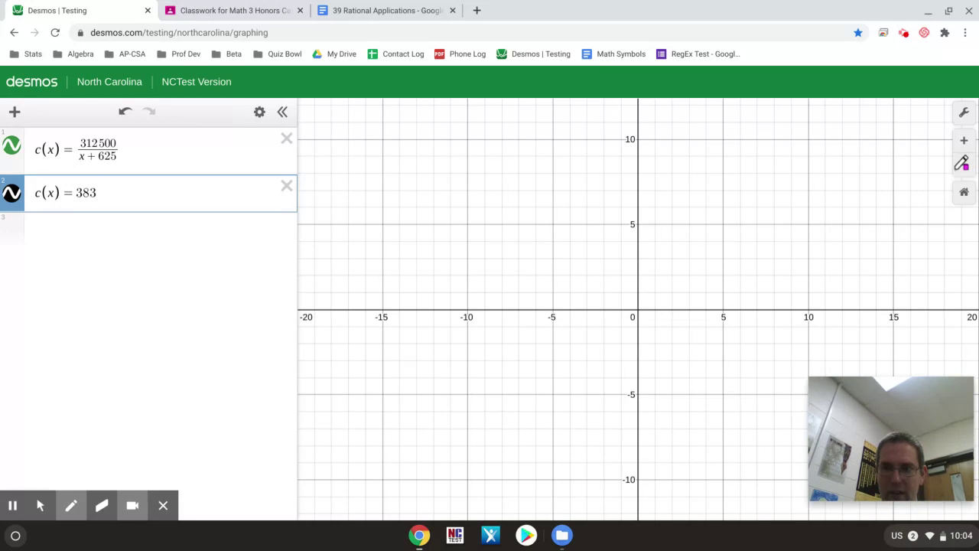
pyautogui.click(36, 505)
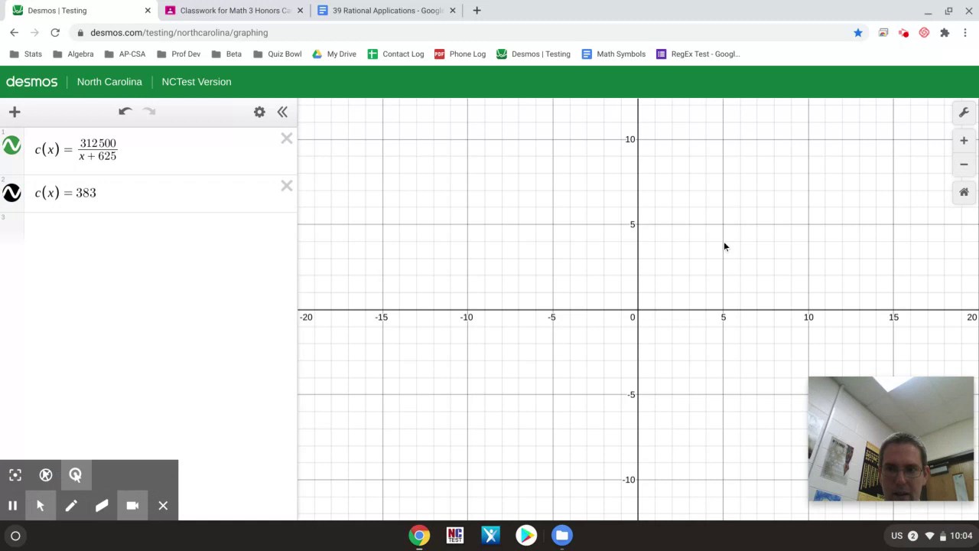
# Correct 383 to 483 and replace c(x) with y, giving the line y = 483.
pyautogui.click(81, 195)
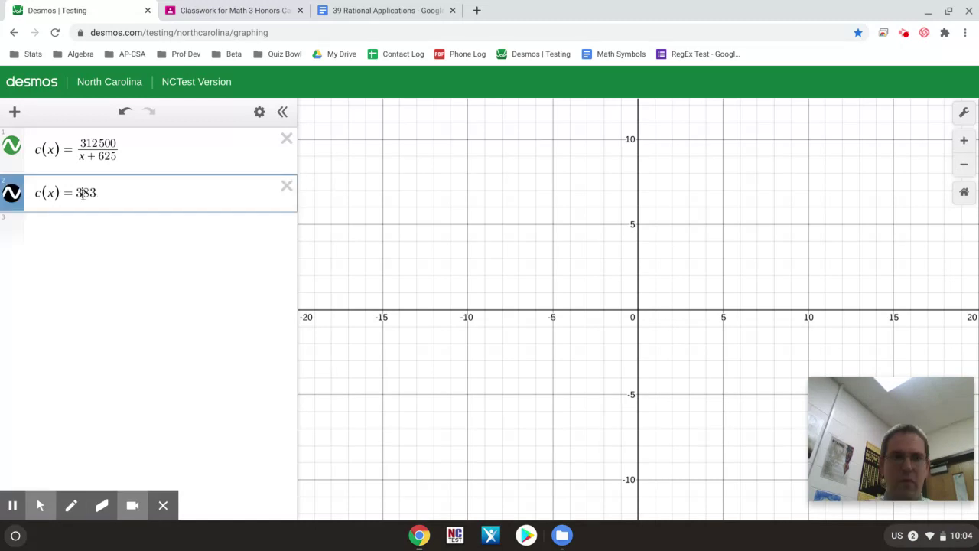
pyautogui.press('BackSpace')
pyautogui.write('4')
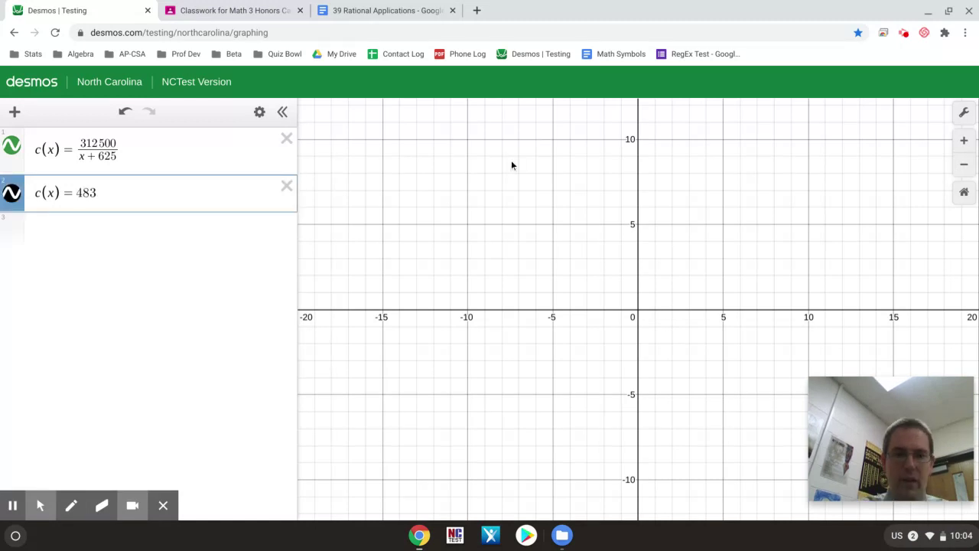
pyautogui.click(966, 167)
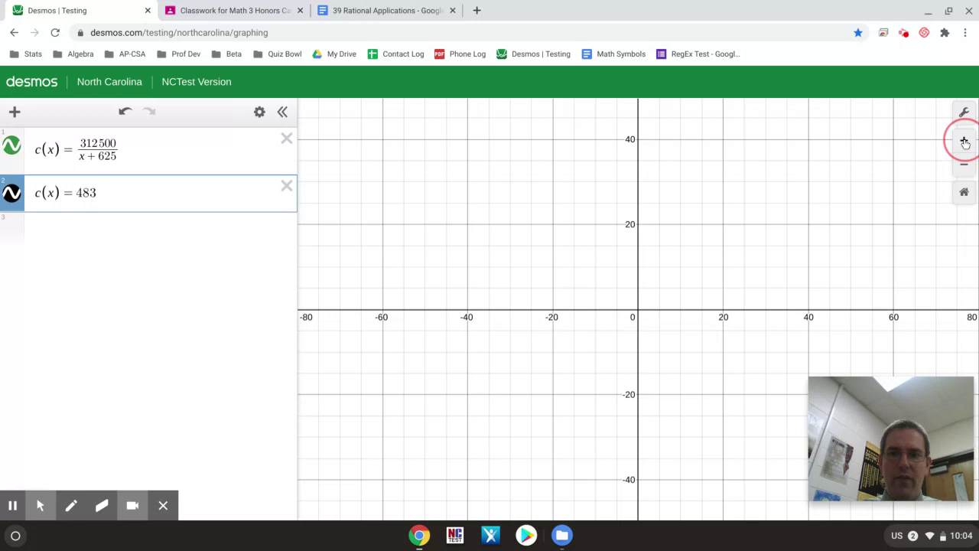
pyautogui.click(966, 143)
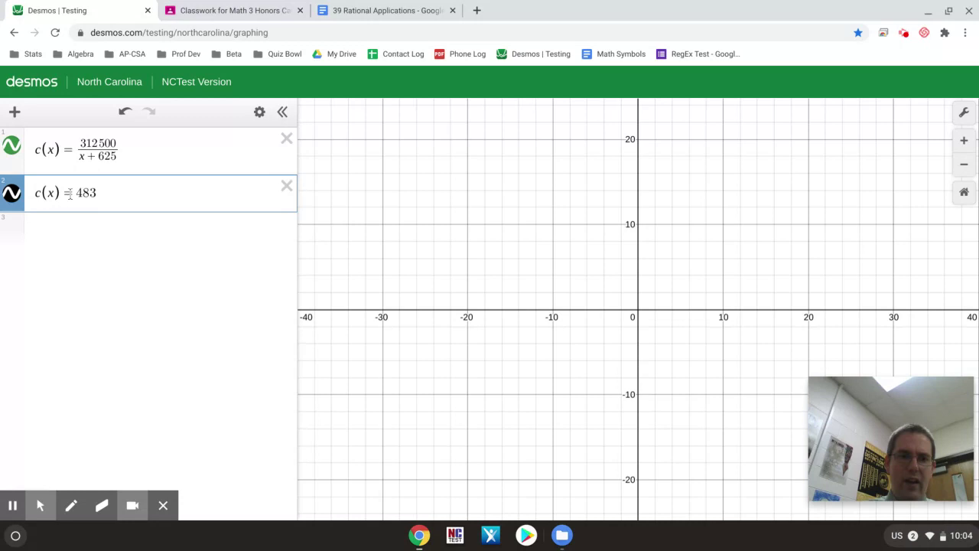
pyautogui.click(68, 194)
pyautogui.hotkey('shift', 'Home')
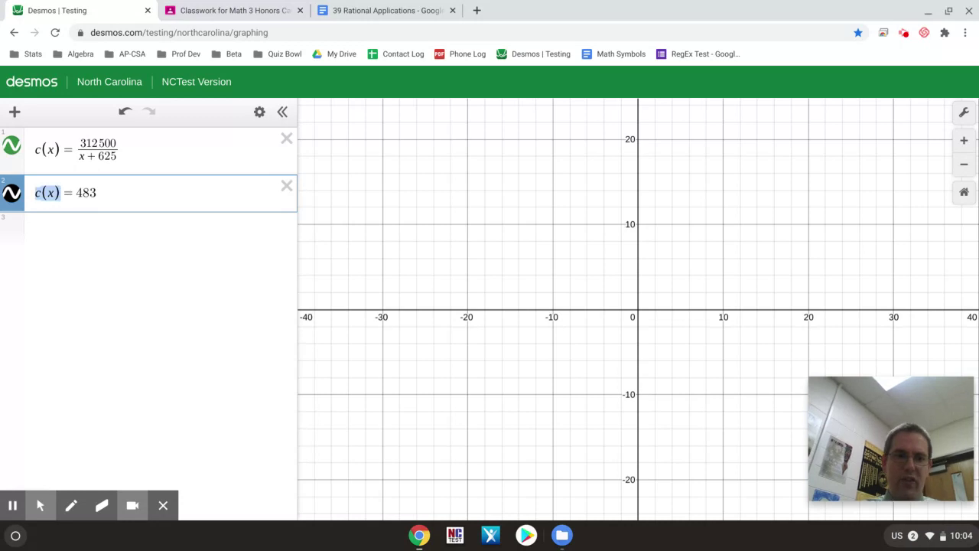
pyautogui.write('y')
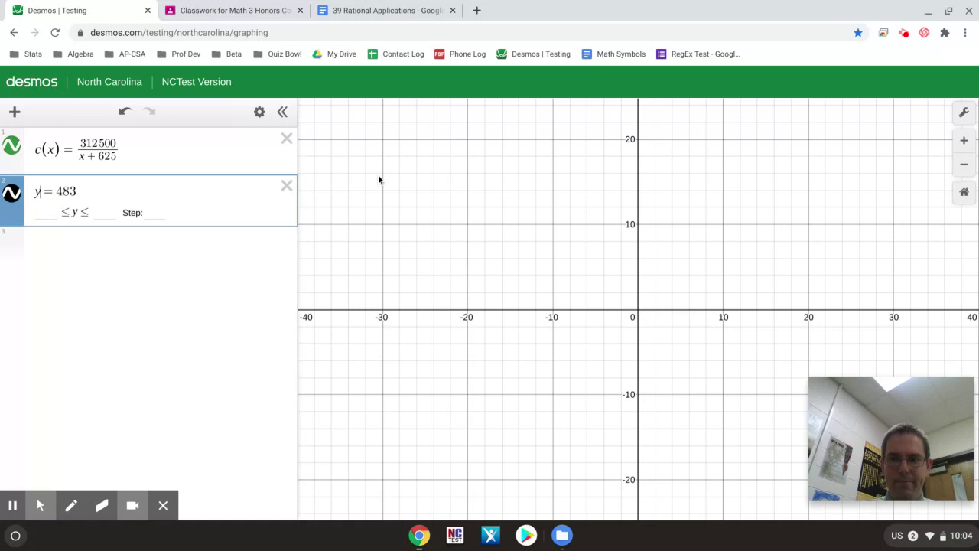
# Zoom out to mark the intersection at (21.998, 483), then delete the y = 483 line.
pyautogui.click(181, 151)
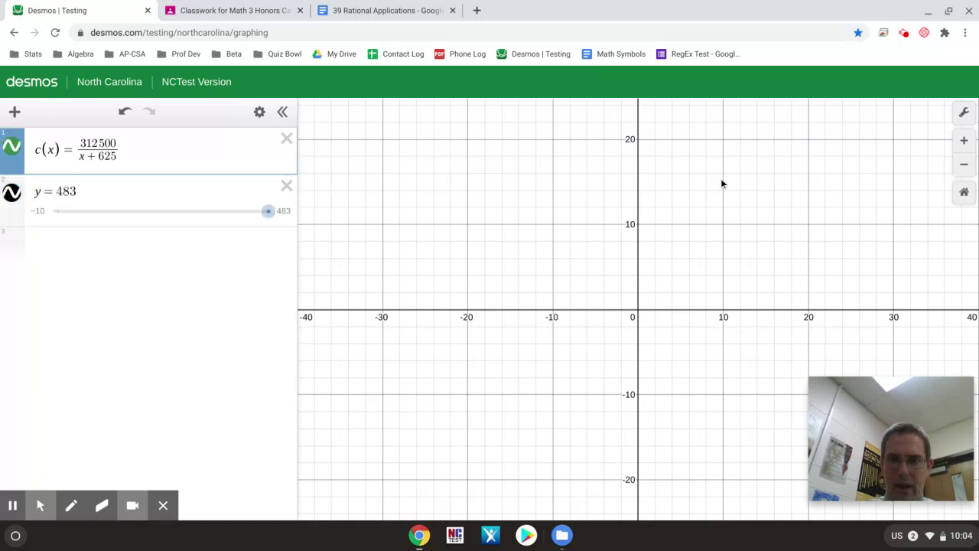
pyautogui.click(964, 168)
pyautogui.click(964, 168)
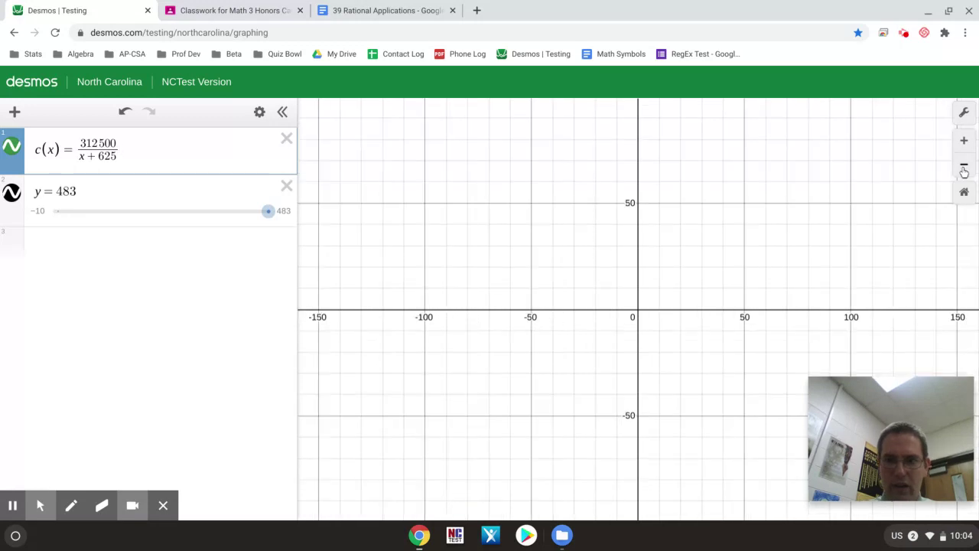
pyautogui.click(965, 169)
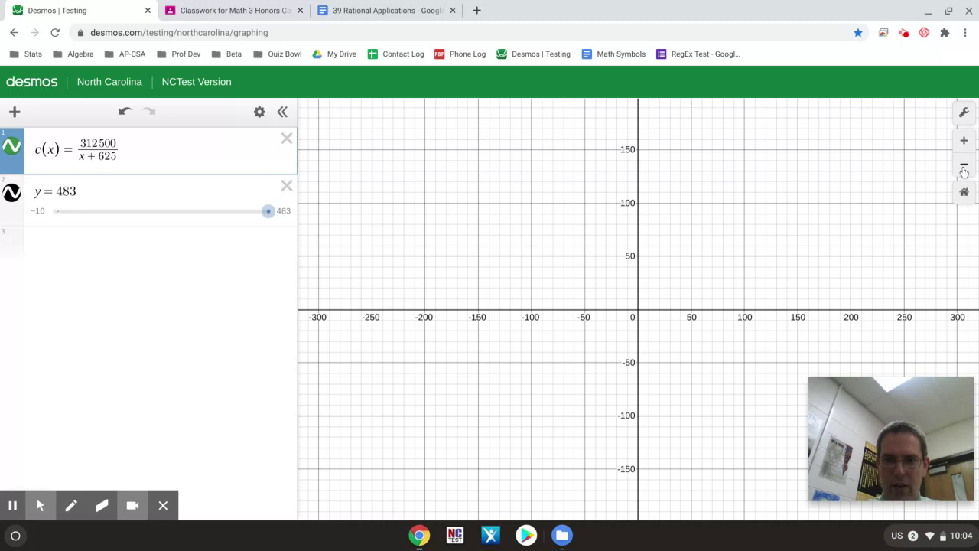
pyautogui.click(964, 169)
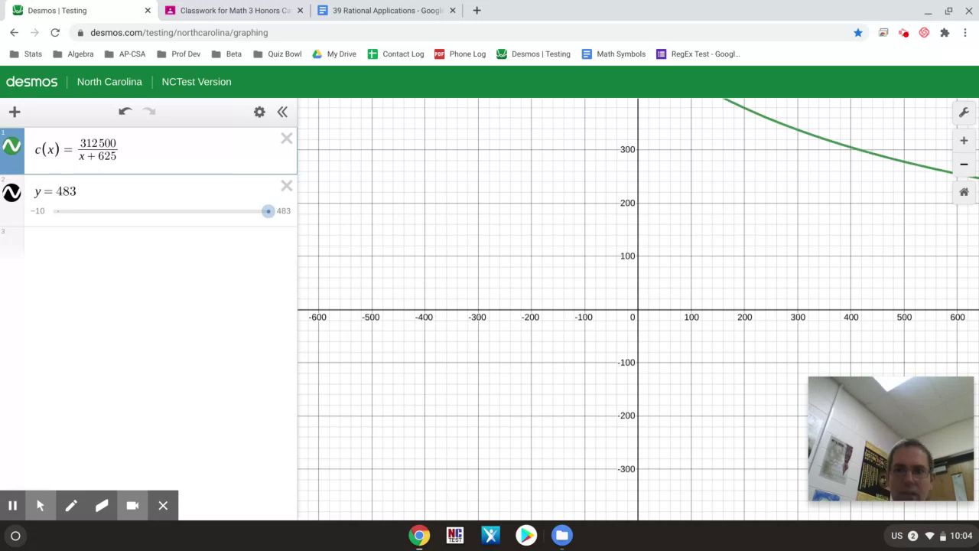
pyautogui.click(964, 170)
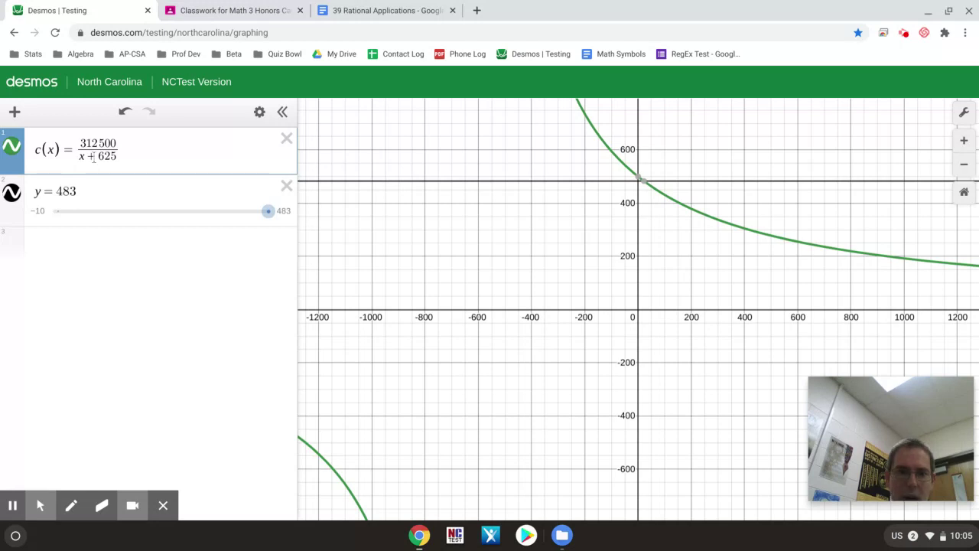
pyautogui.click(645, 182)
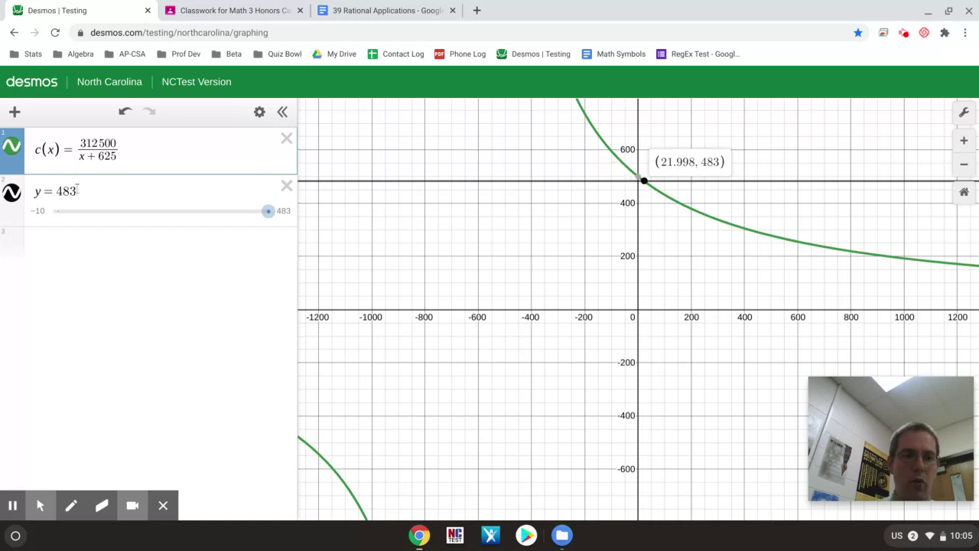
pyautogui.click(288, 192)
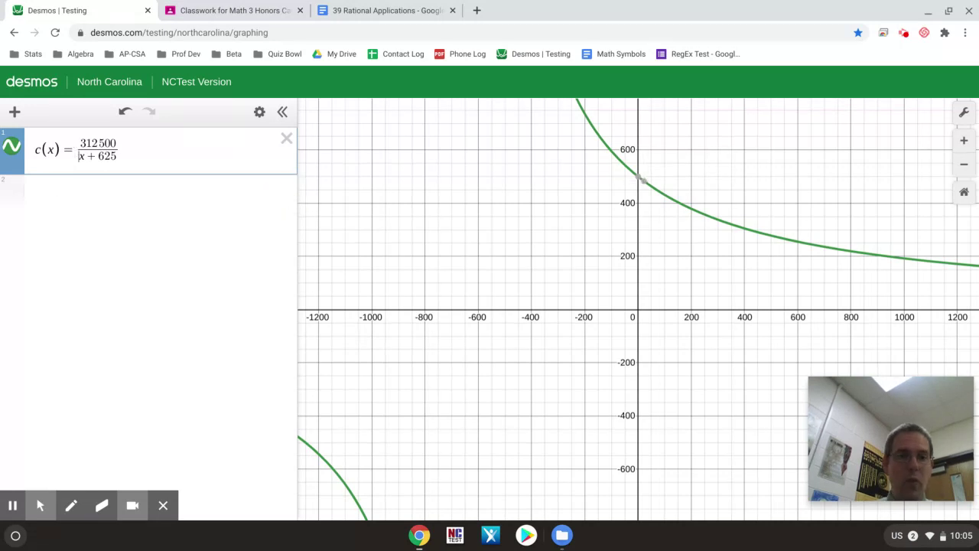
# Add a new expression c(x)-483, correcting the mistyped 493 after checking the worksheet.
pyautogui.press('Return')
pyautogui.write('c')
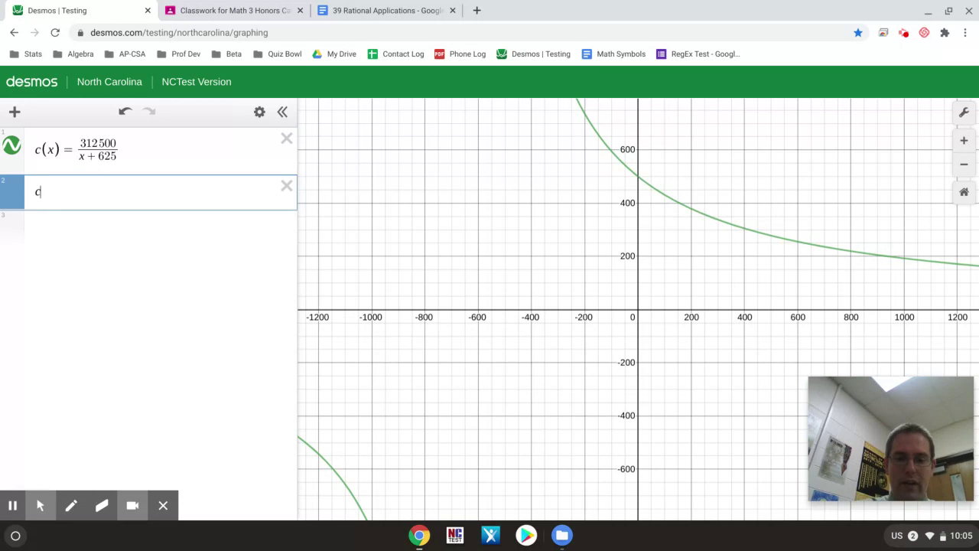
pyautogui.write('(x)')
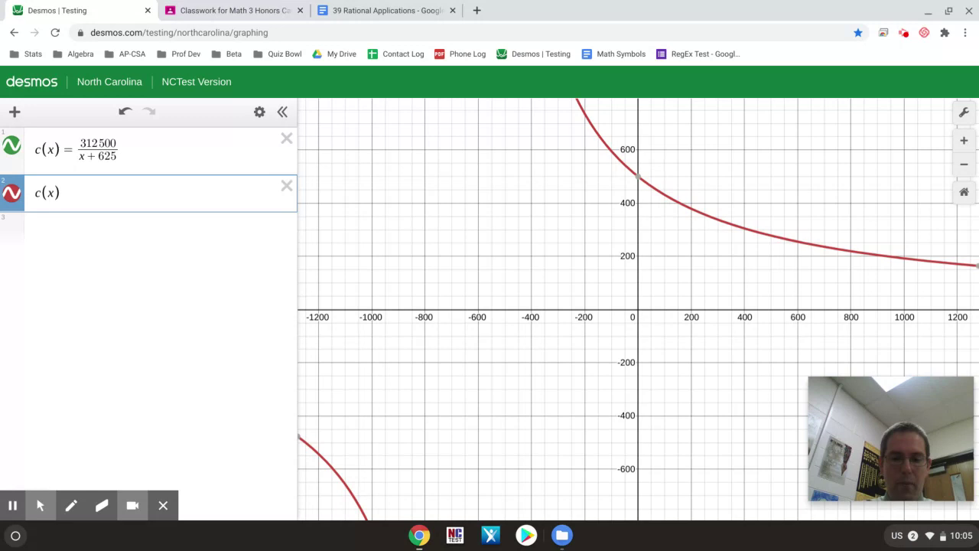
pyautogui.write('-493')
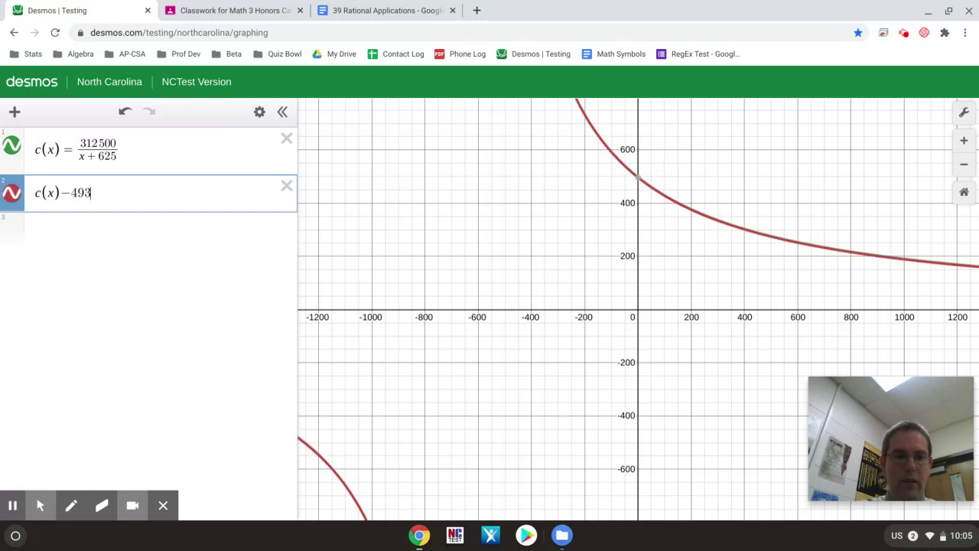
pyautogui.click(410, 11)
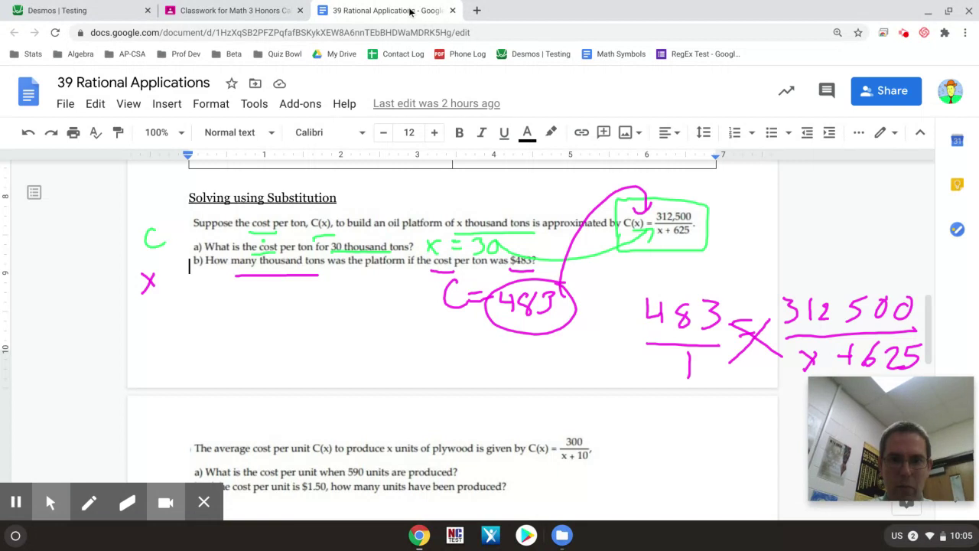
pyautogui.click(63, 9)
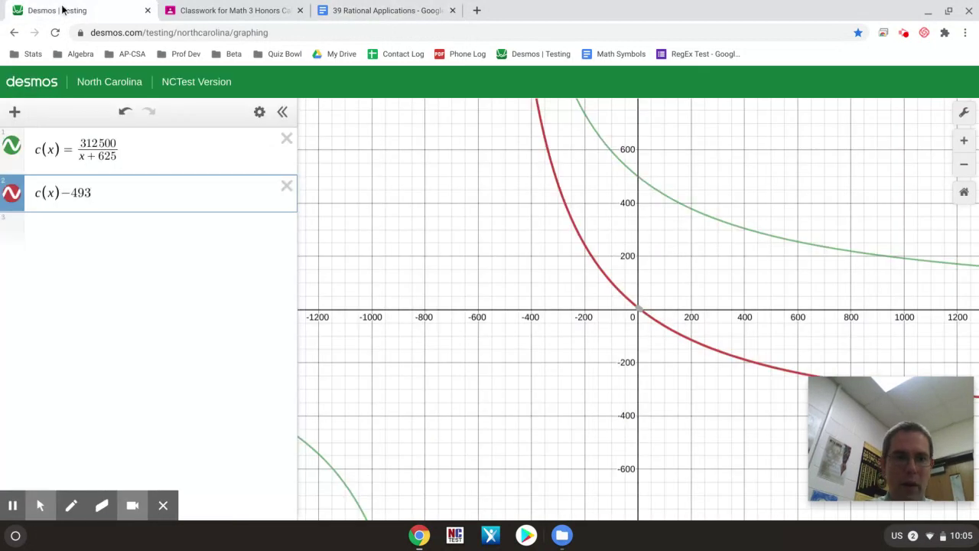
pyautogui.press('BackSpace')
pyautogui.press('BackSpace')
pyautogui.write('83')
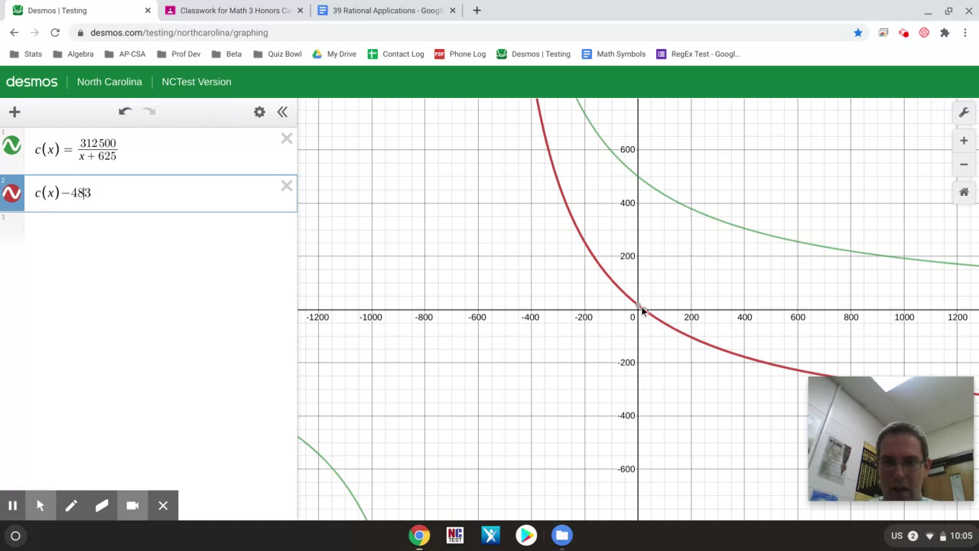
# Reset and zoom the view to mark the x-intercept at (21.998, 0).
pyautogui.moveTo(643, 309)
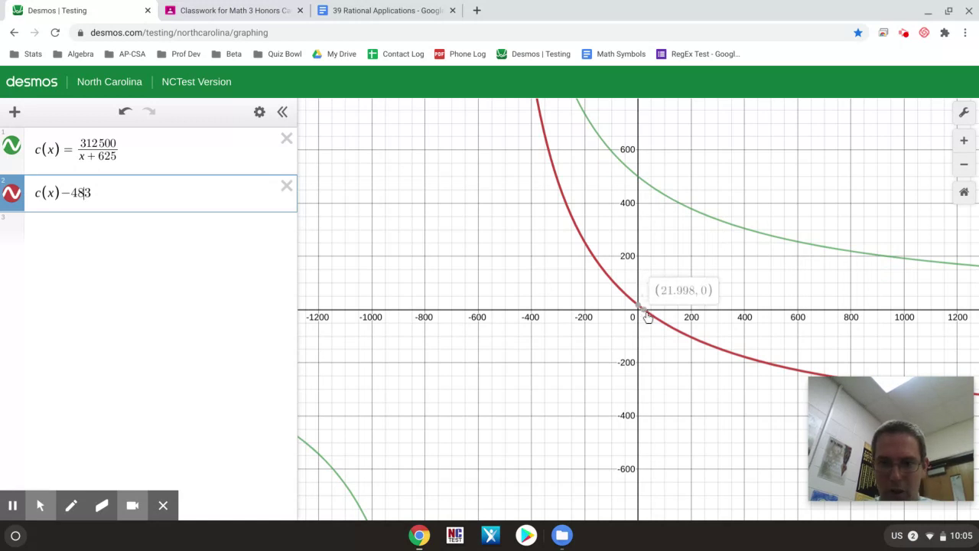
pyautogui.click(647, 313)
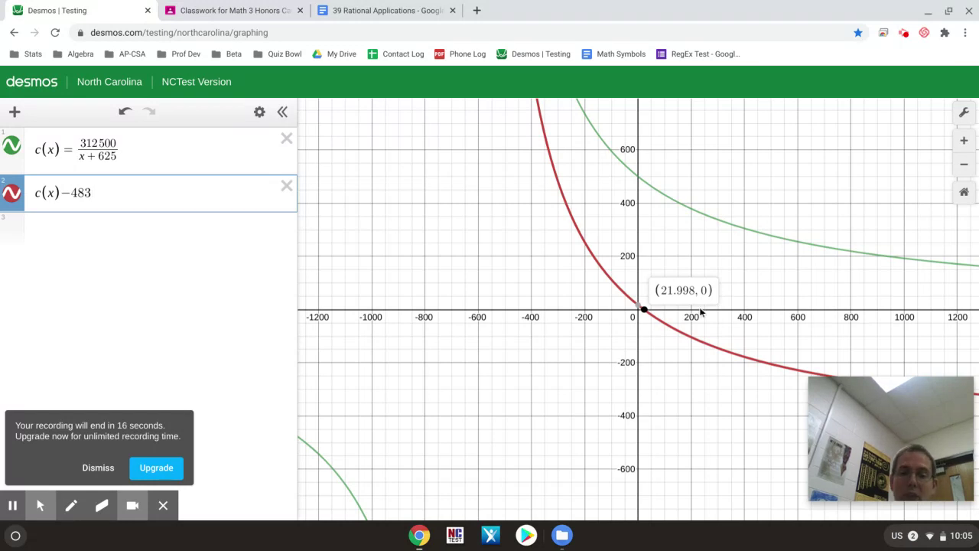
pyautogui.click(965, 197)
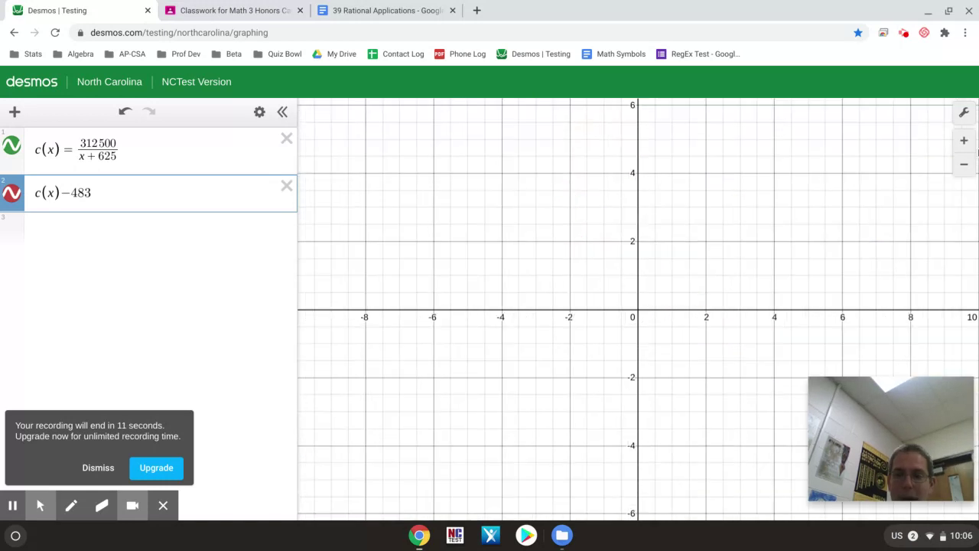
pyautogui.click(965, 165)
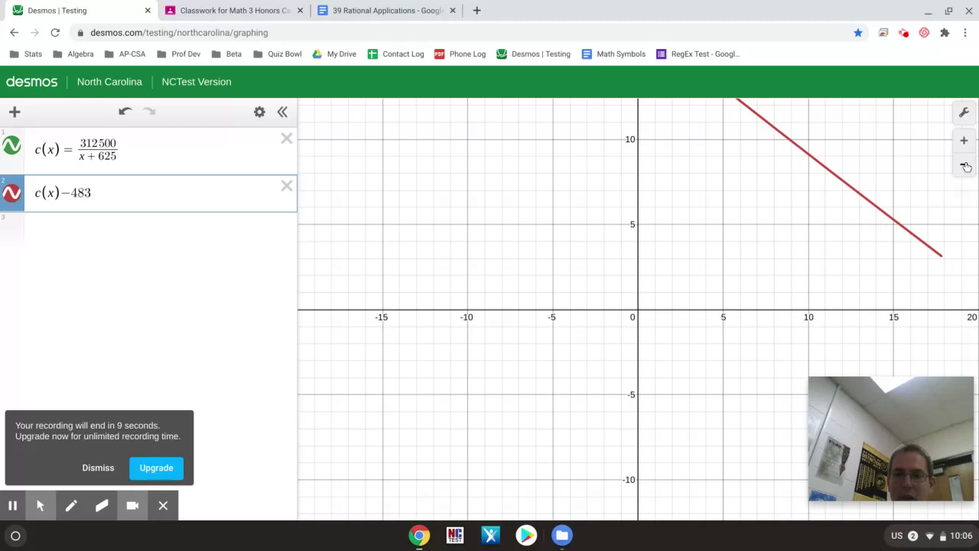
pyautogui.click(966, 165)
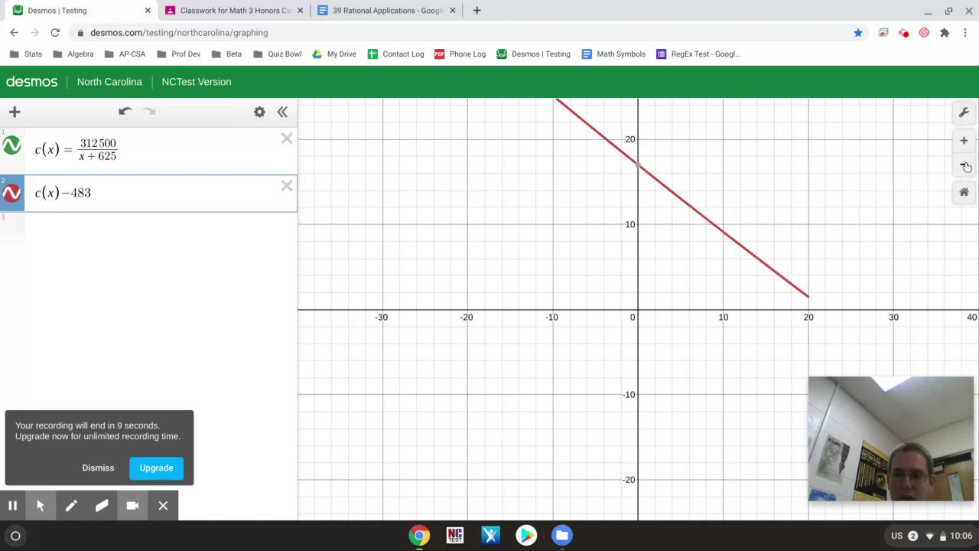
pyautogui.click(827, 310)
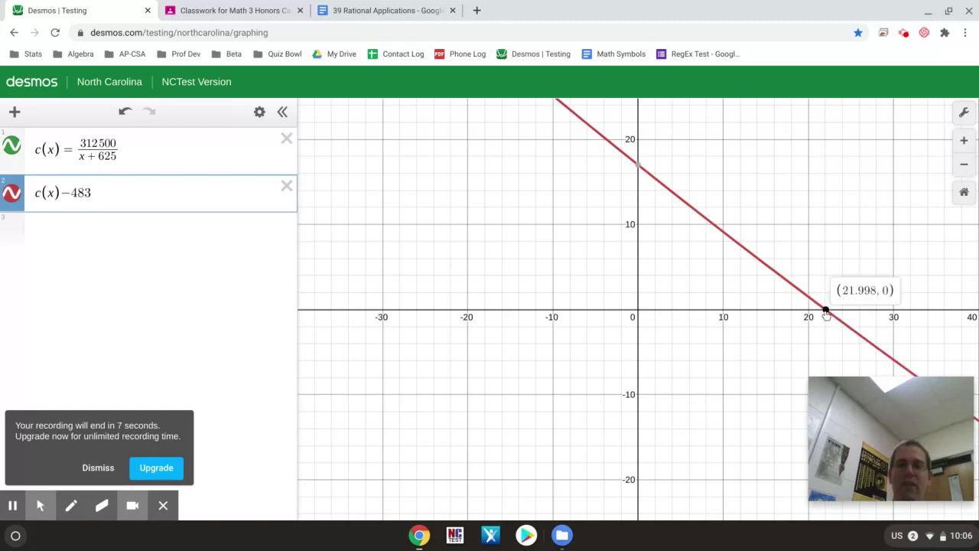